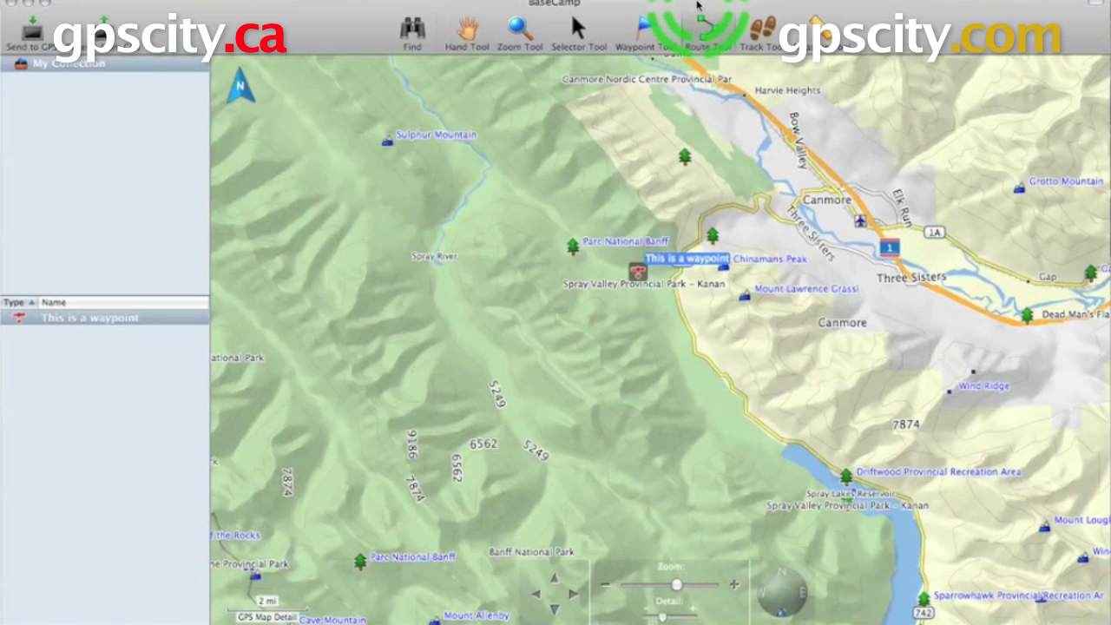
# Draw a route from the Hwy 1 ramp via Three Sisters Dr and Smith Dorrien Trail to Spray Lakes Reservoir
pyautogui.click(725, 33)
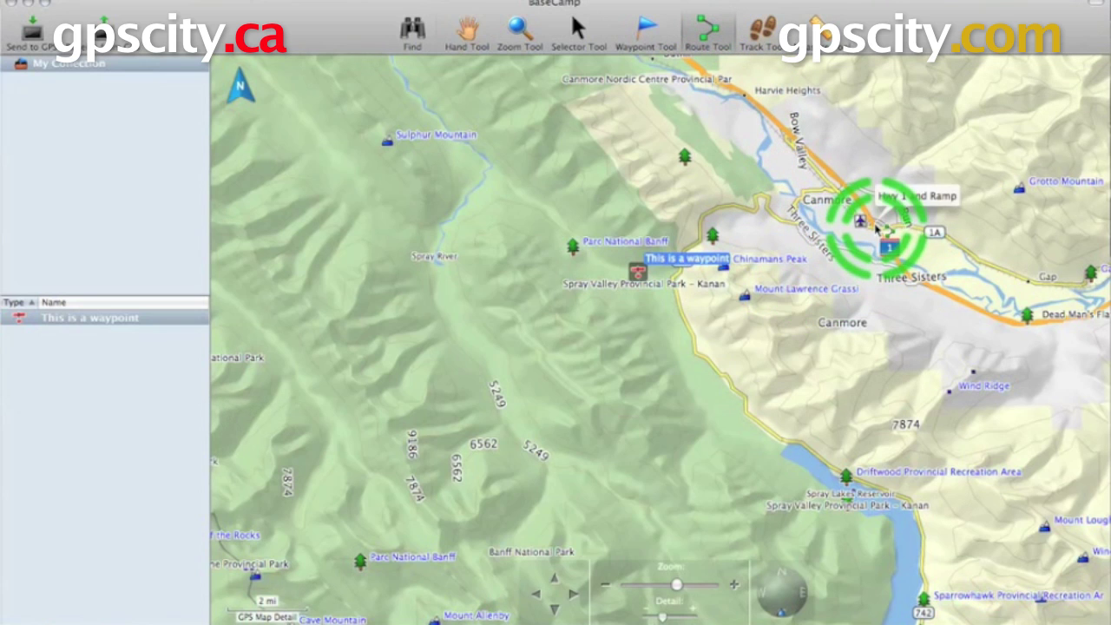
pyautogui.doubleClick(877, 227)
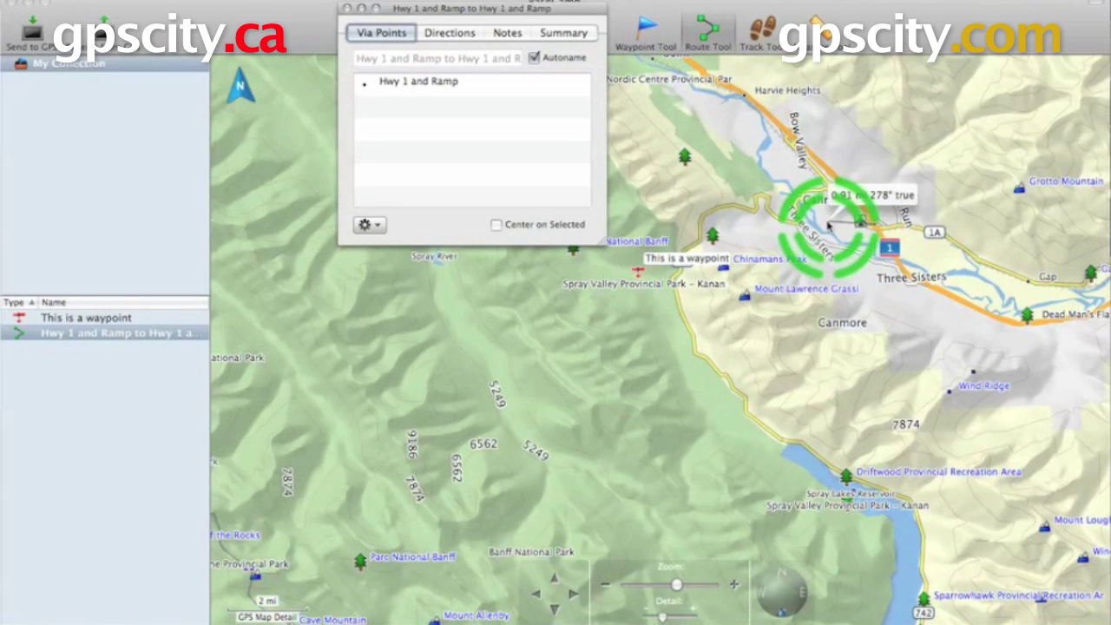
pyautogui.click(799, 221)
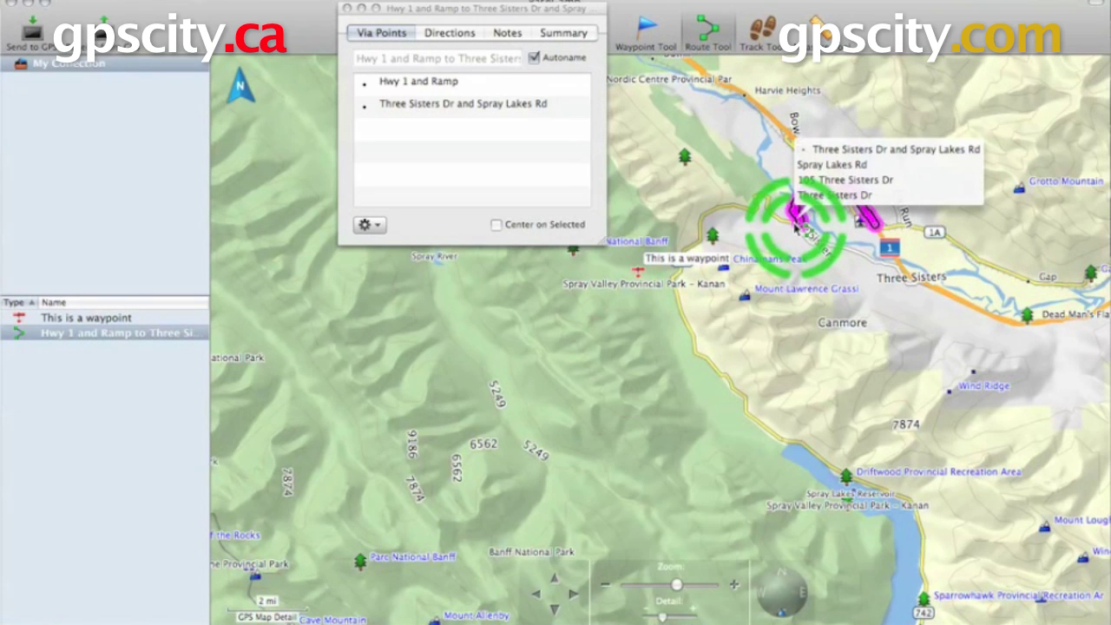
pyautogui.click(683, 256)
pyautogui.click(695, 346)
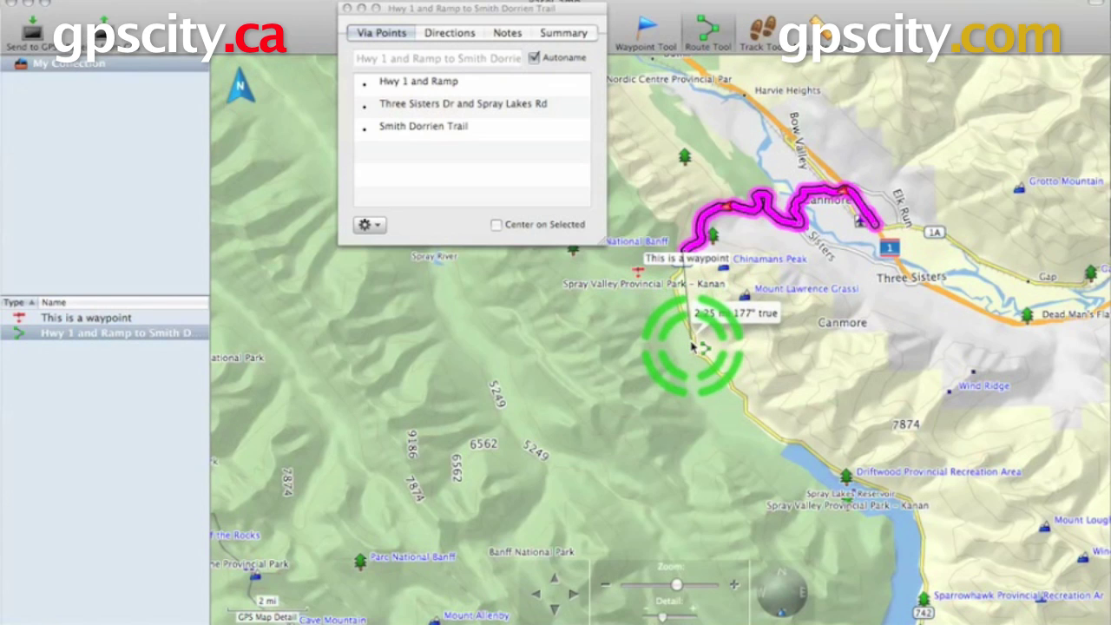
pyautogui.click(804, 447)
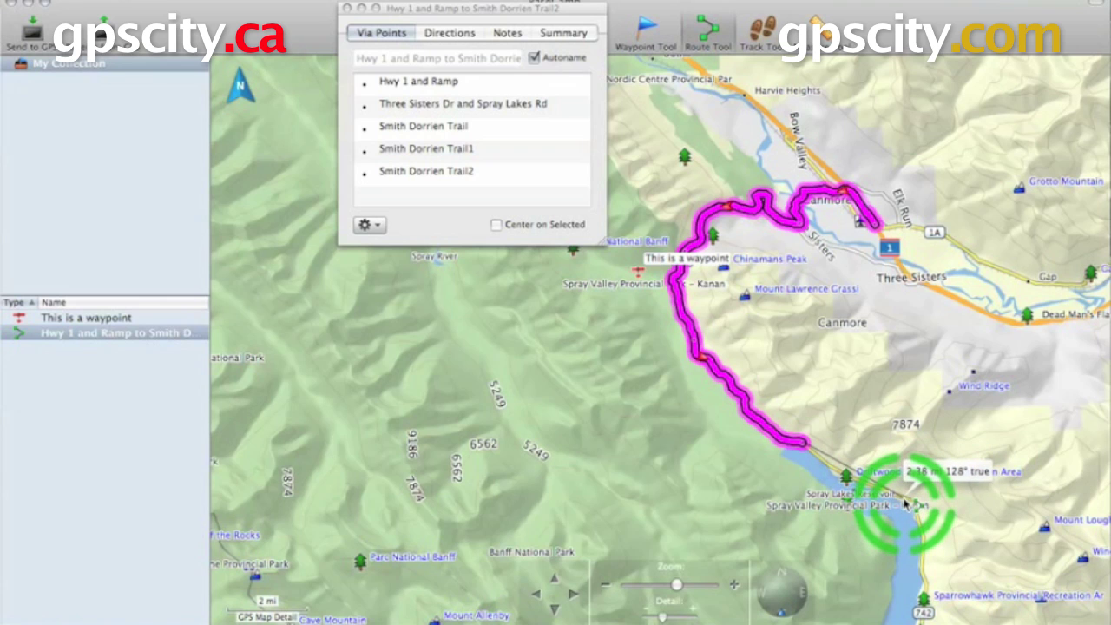
pyautogui.click(907, 508)
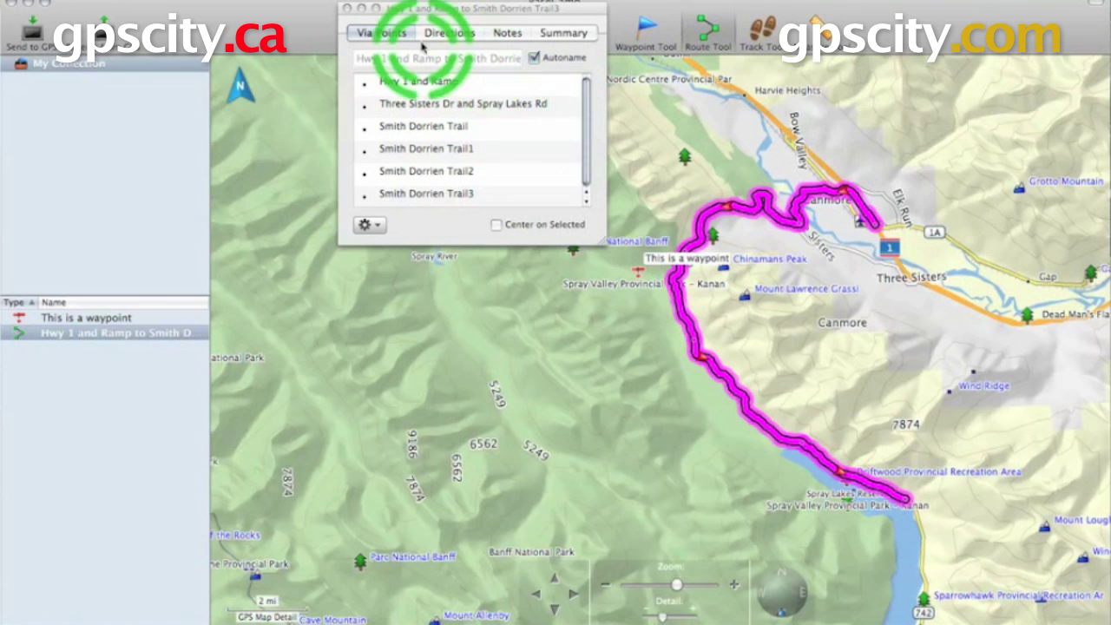
# Review the route's directions and notes, then its summary: 5 stops, 15.5 mi, 5 h 16 min
pyautogui.click(457, 36)
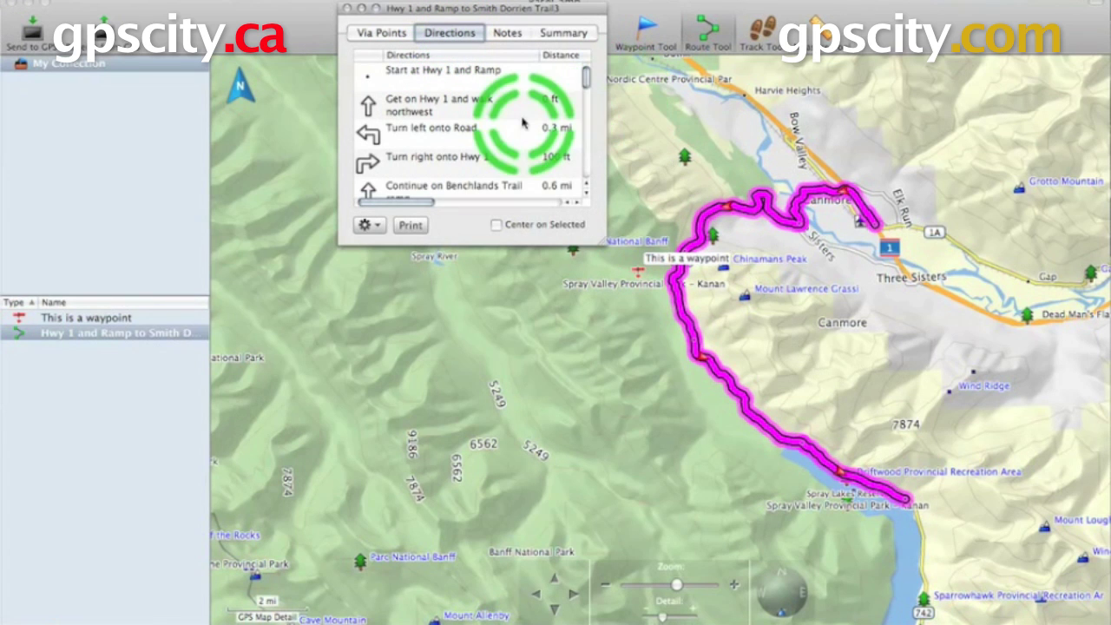
pyautogui.scroll(-5, 524, 122)
pyautogui.scroll(10, 523, 122)
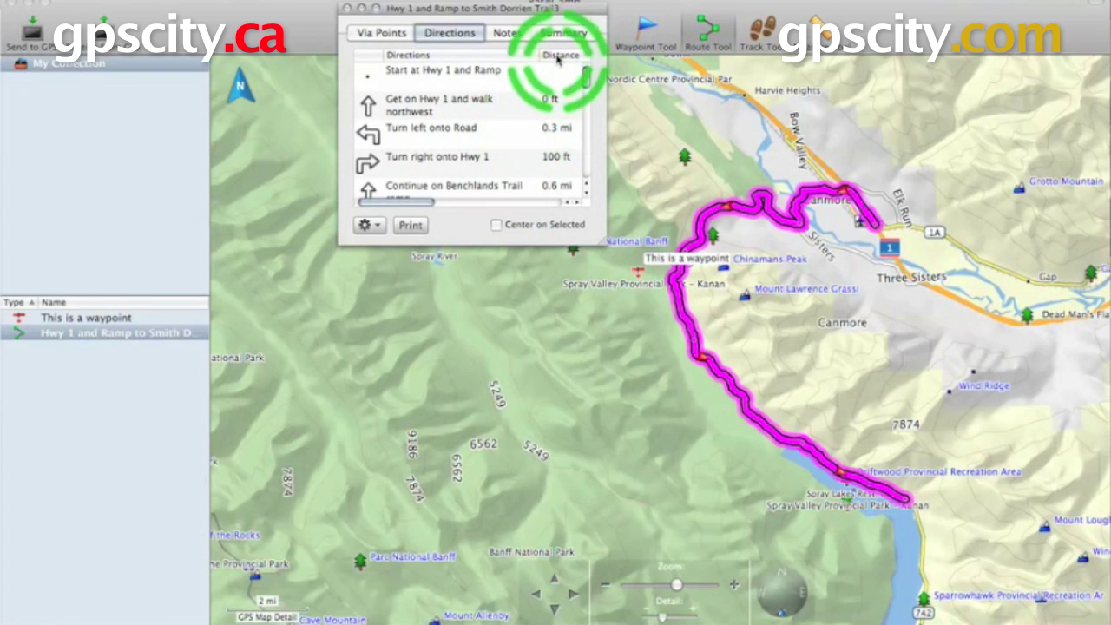
pyautogui.click(508, 33)
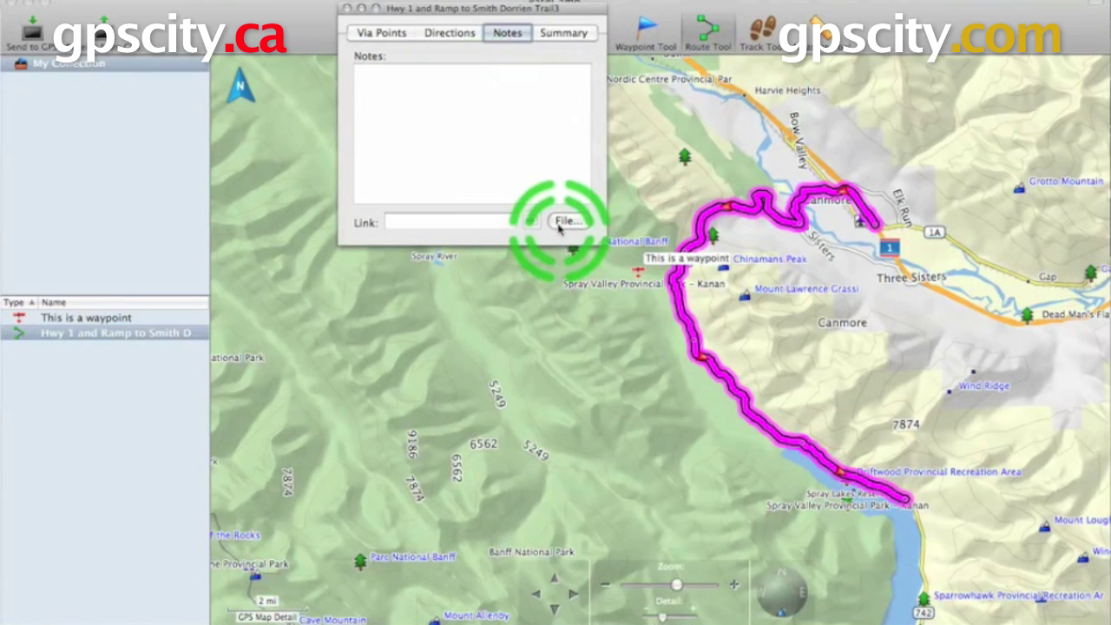
pyautogui.click(557, 37)
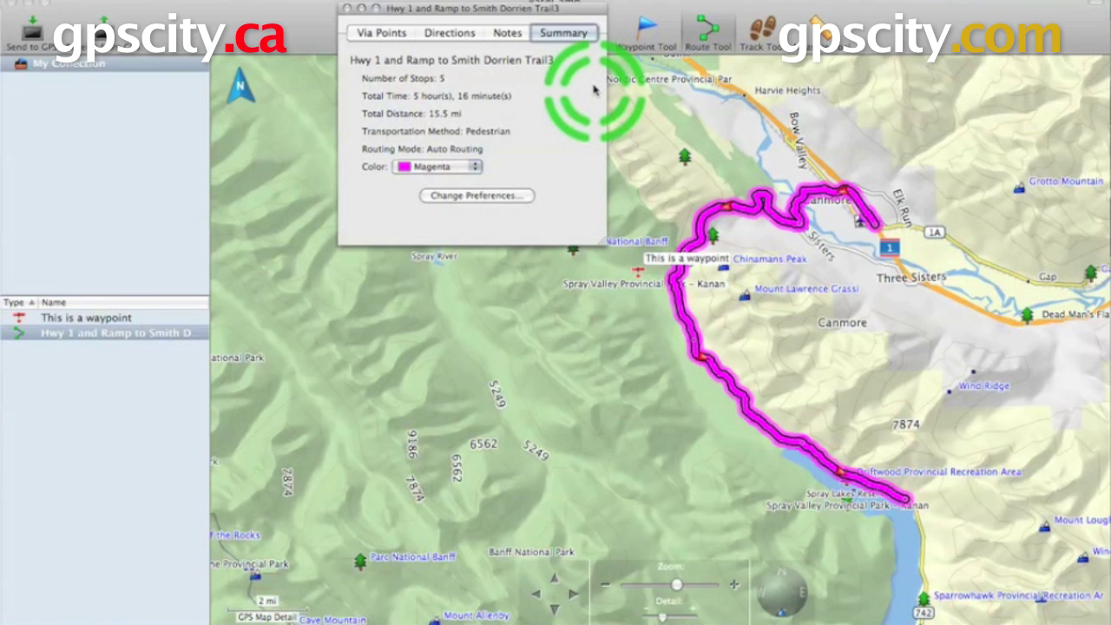
# Change the route colour from Magenta to Red and bring up the routing preferences
pyautogui.click(469, 167)
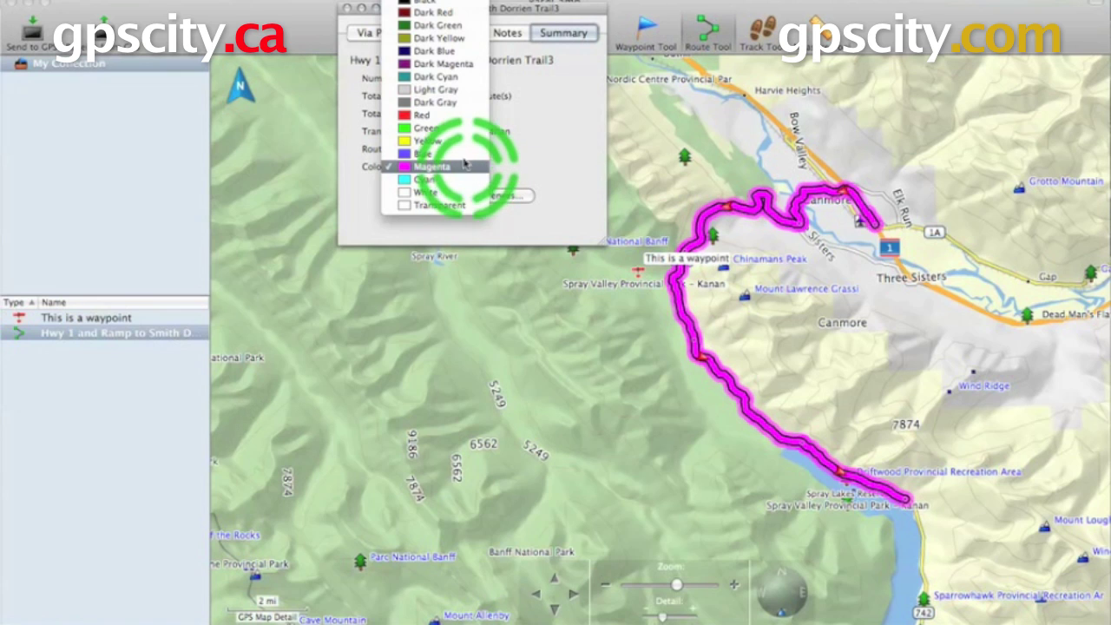
pyautogui.click(446, 115)
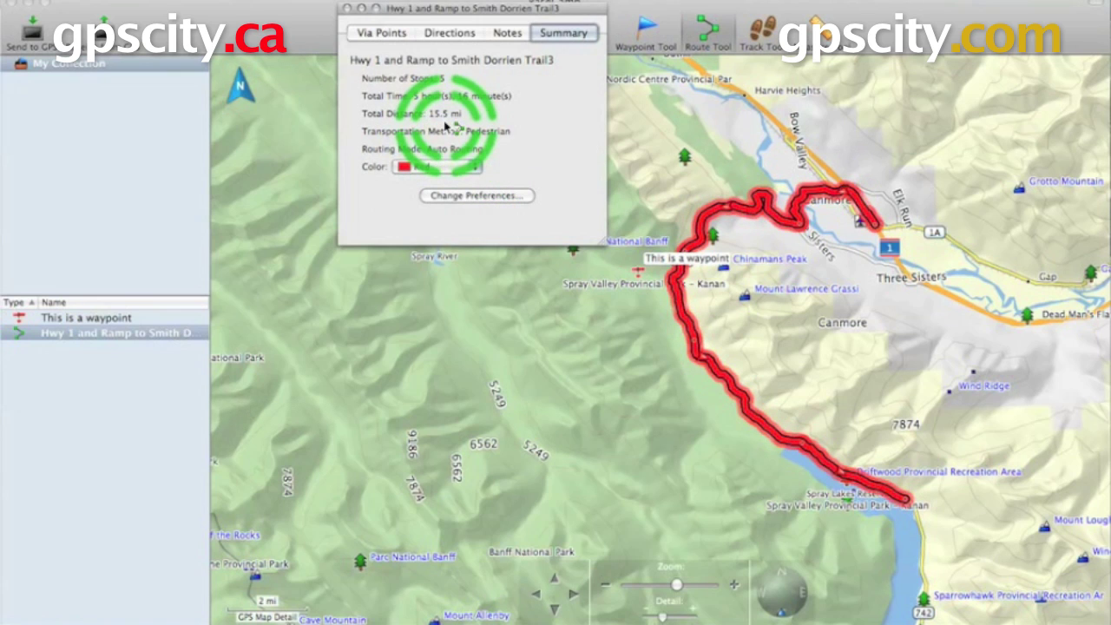
pyautogui.click(477, 195)
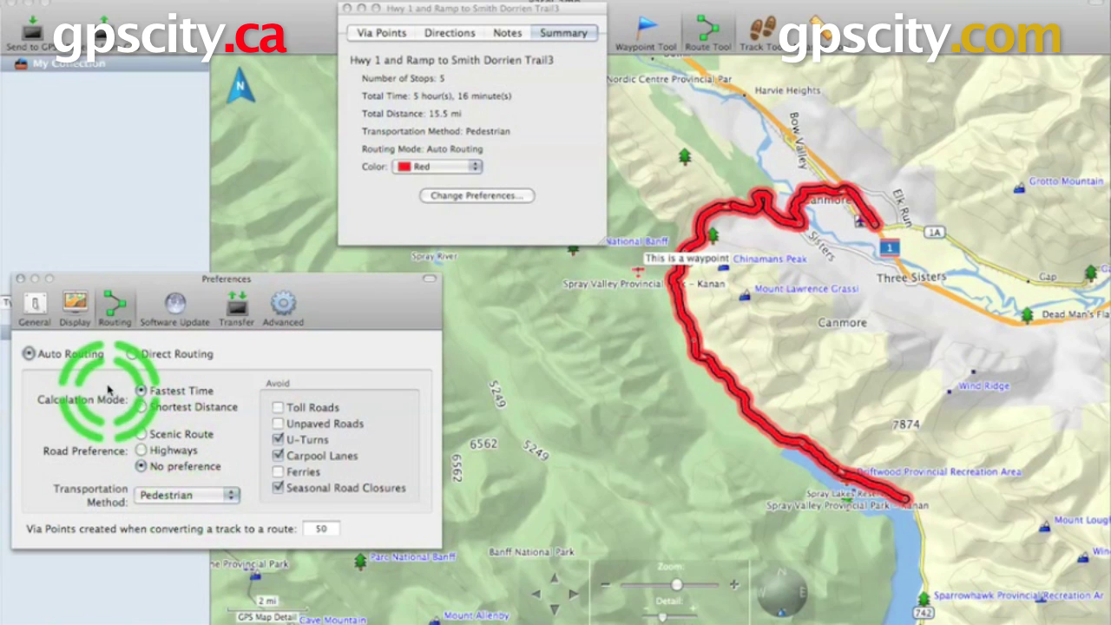
# Try Direct Routing, return to Auto Routing, and set transportation to Car/Motorcycle (15.9 mi, 23 min)
pyautogui.click(152, 358)
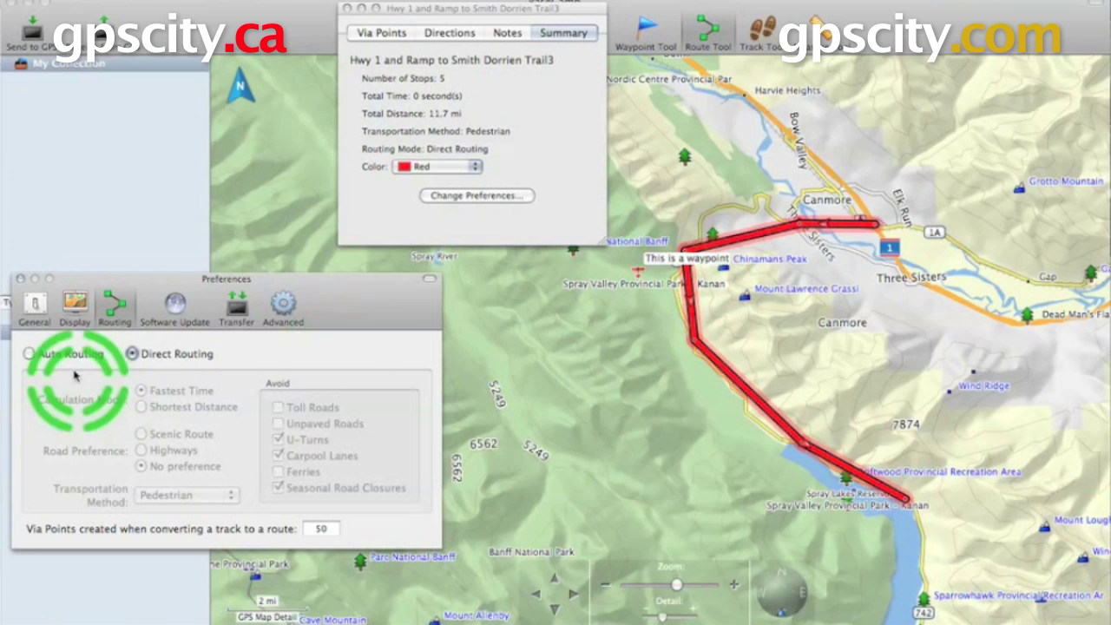
pyautogui.click(31, 354)
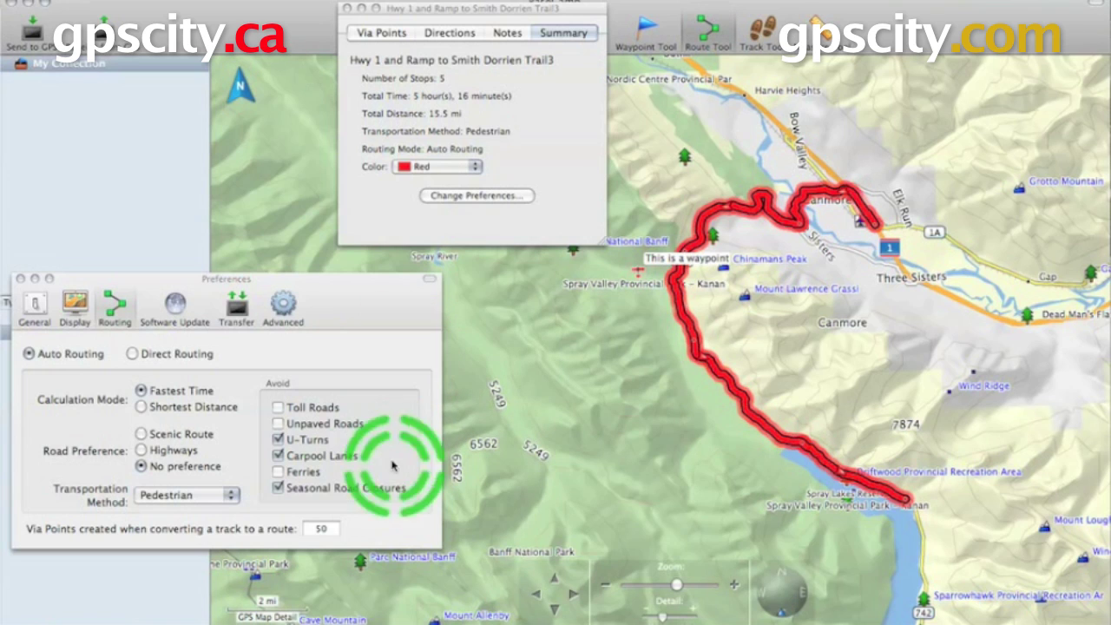
pyautogui.click(204, 494)
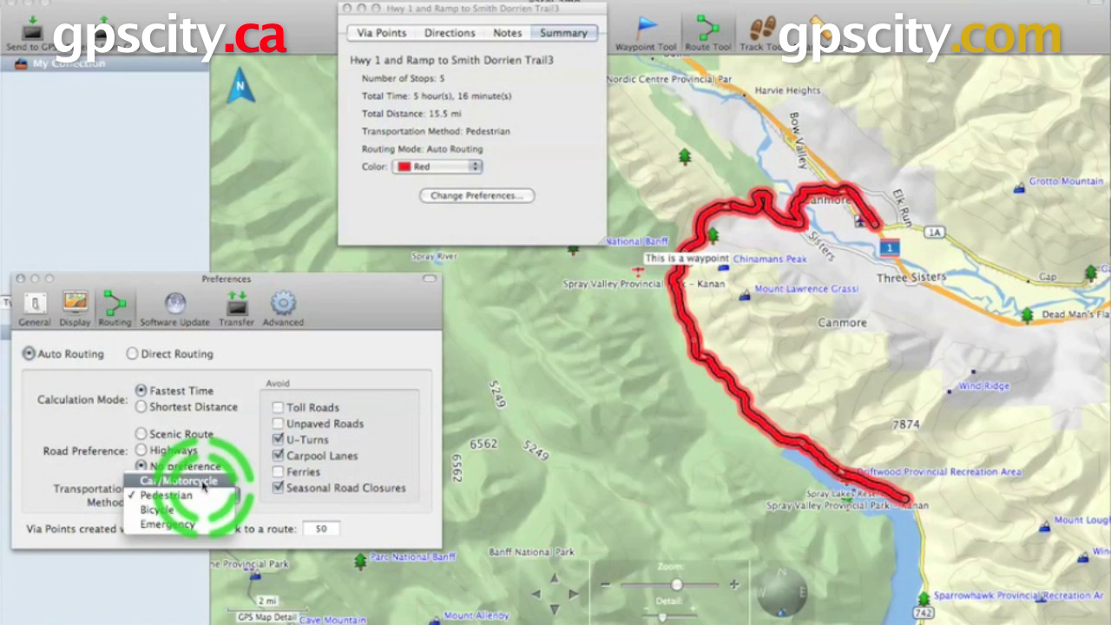
pyautogui.click(203, 481)
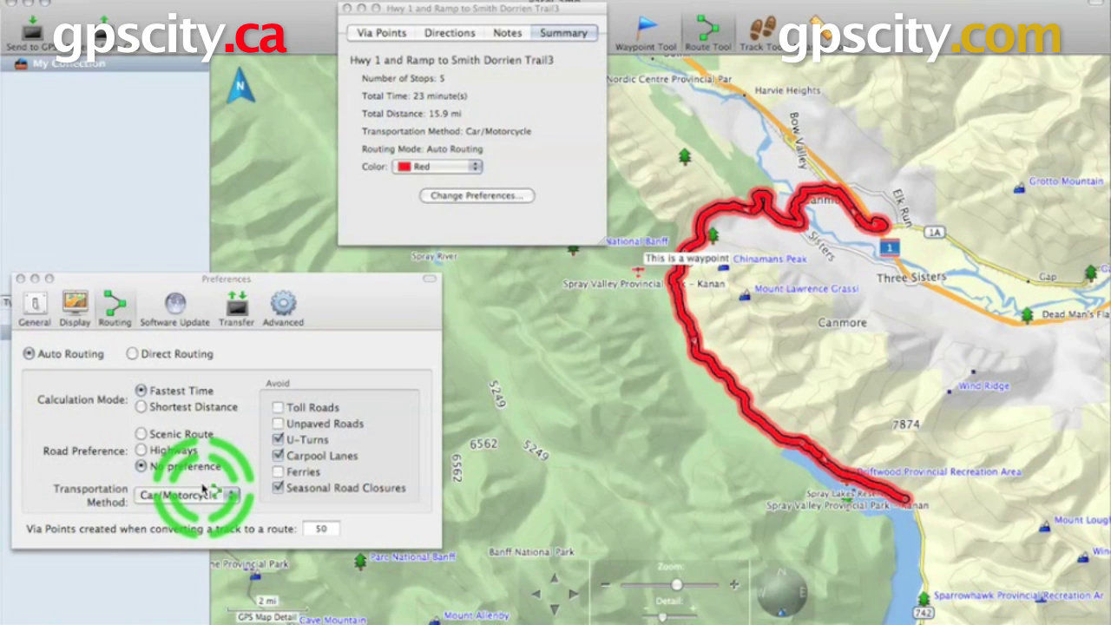
# Measure the distance from the route's south end toward Canmore, then close Preferences
pyautogui.moveTo(907, 499); pyautogui.dragTo(520, 115)
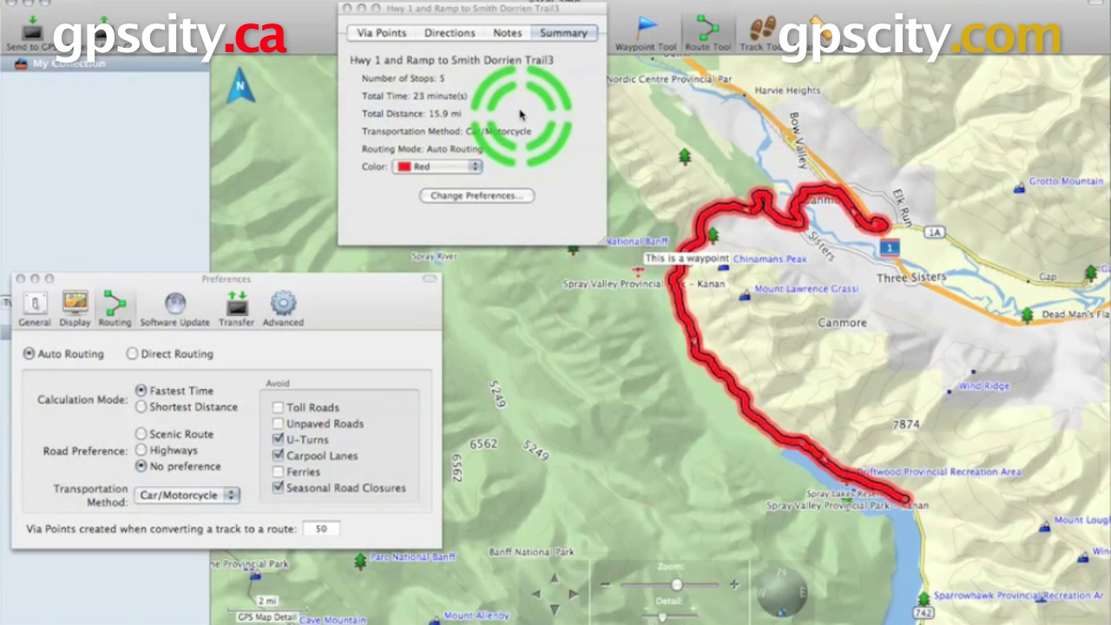
pyautogui.moveTo(520, 115)
pyautogui.mouseDown()
pyautogui.moveTo(528, 104)
pyautogui.moveTo(173, 272)
pyautogui.moveTo(38, 273)
pyautogui.moveTo(33, 285)
pyautogui.mouseUp()
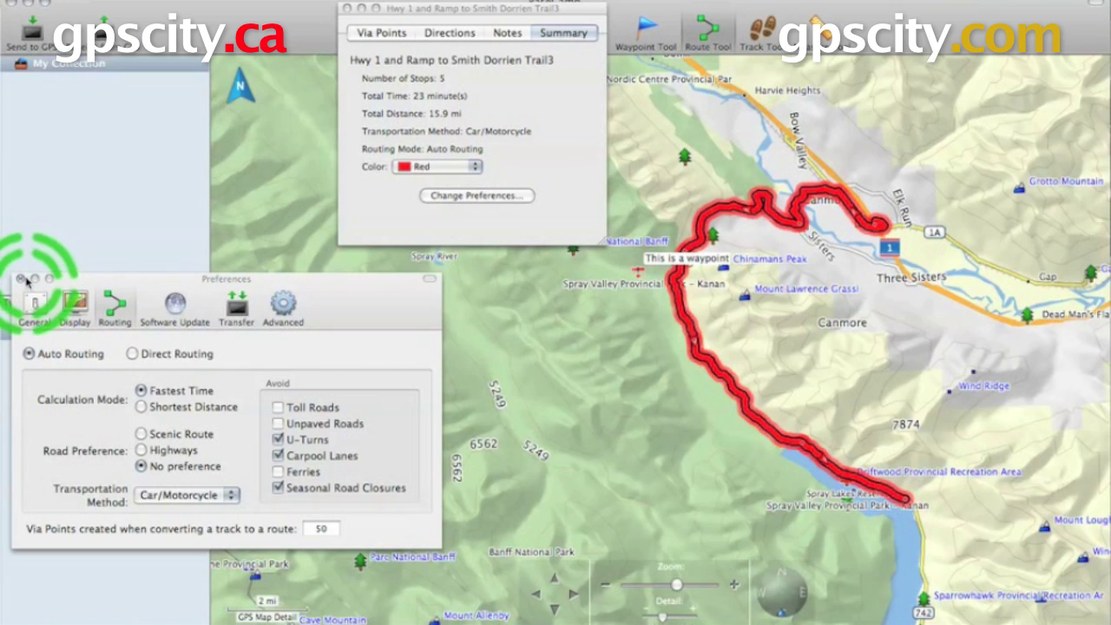
pyautogui.click(21, 279)
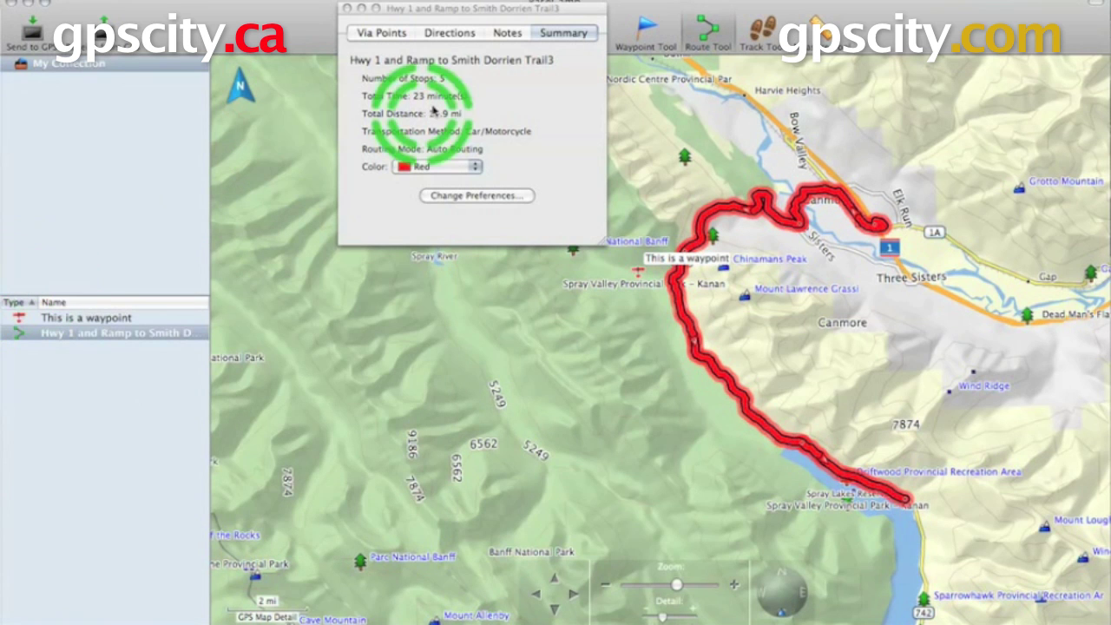
# Turn off Autoname, rename the route to 'spray lakes', and close its properties window
pyautogui.click(400, 31)
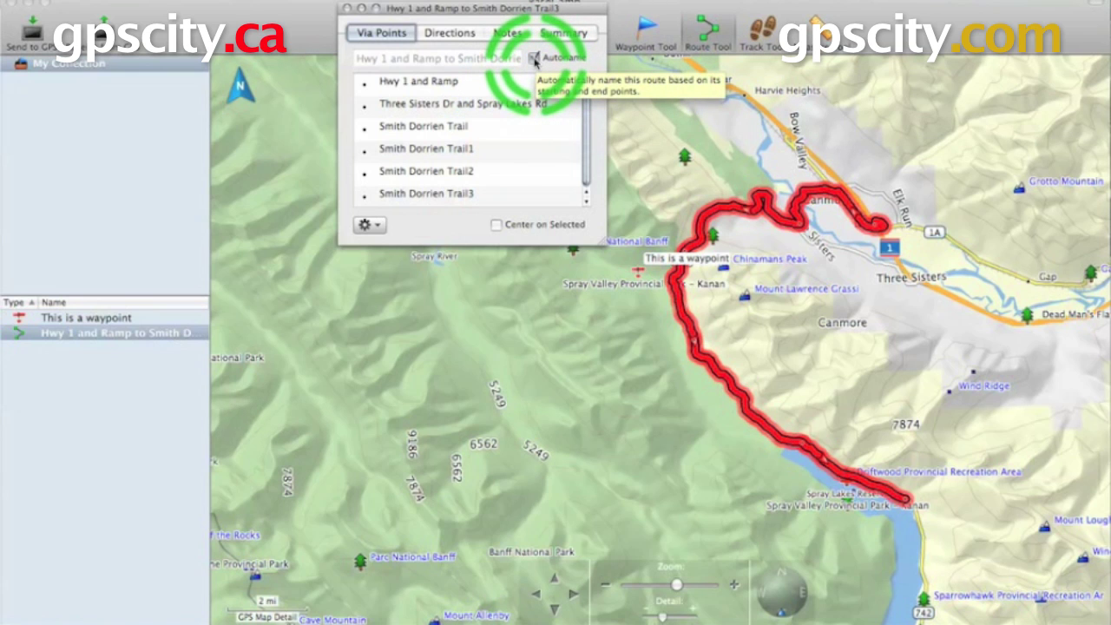
pyautogui.click(534, 58)
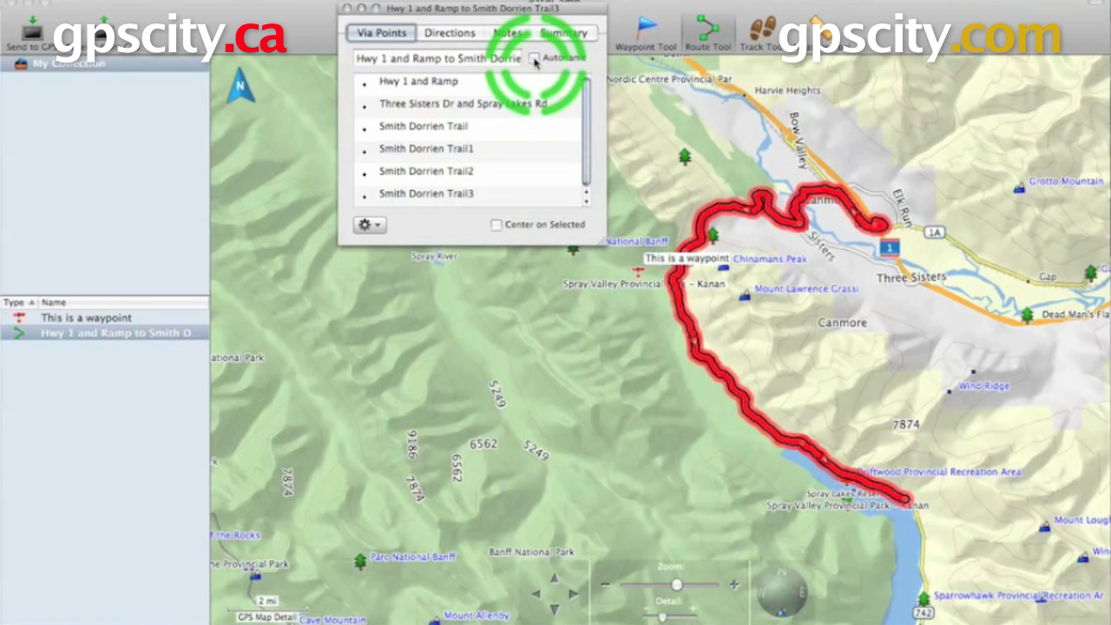
pyautogui.tripleClick(396, 58)
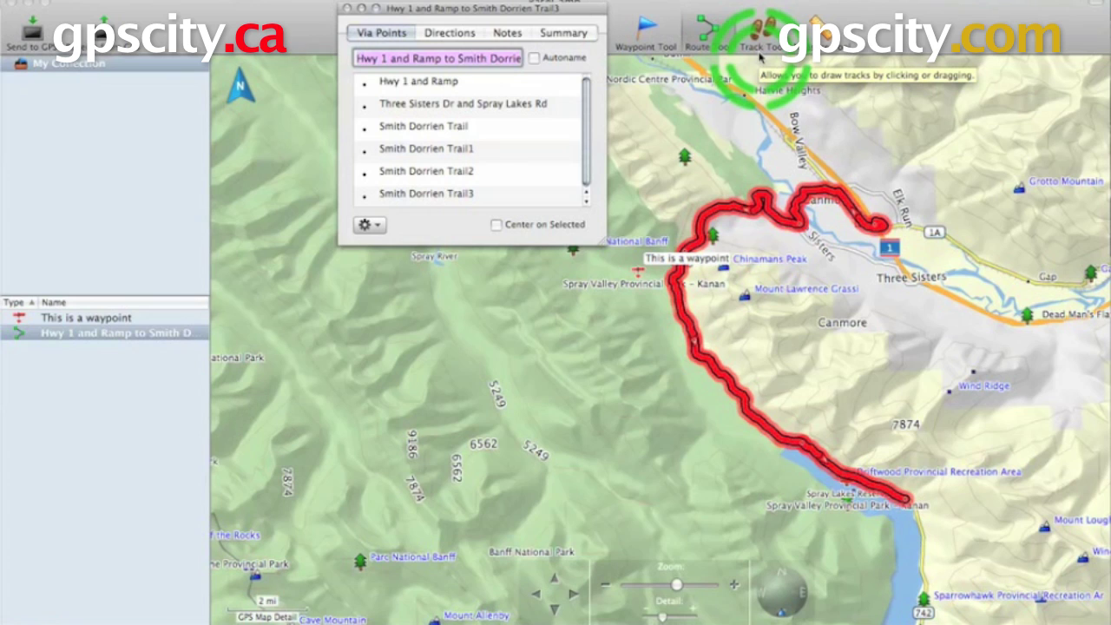
pyautogui.write('spray')
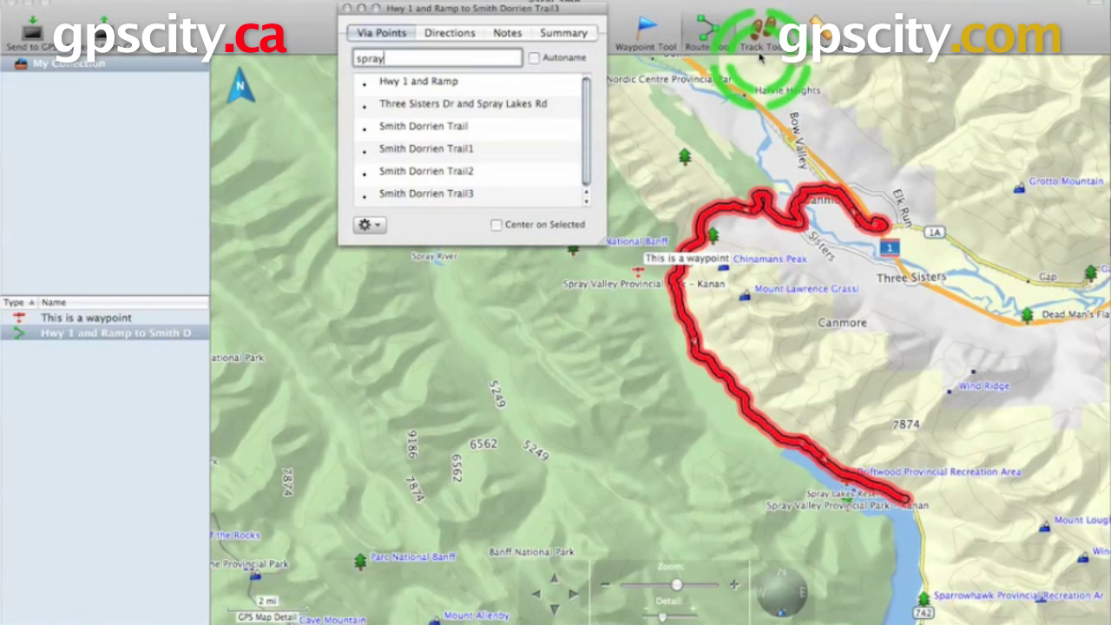
pyautogui.write(' lakes')
pyautogui.press('Return')
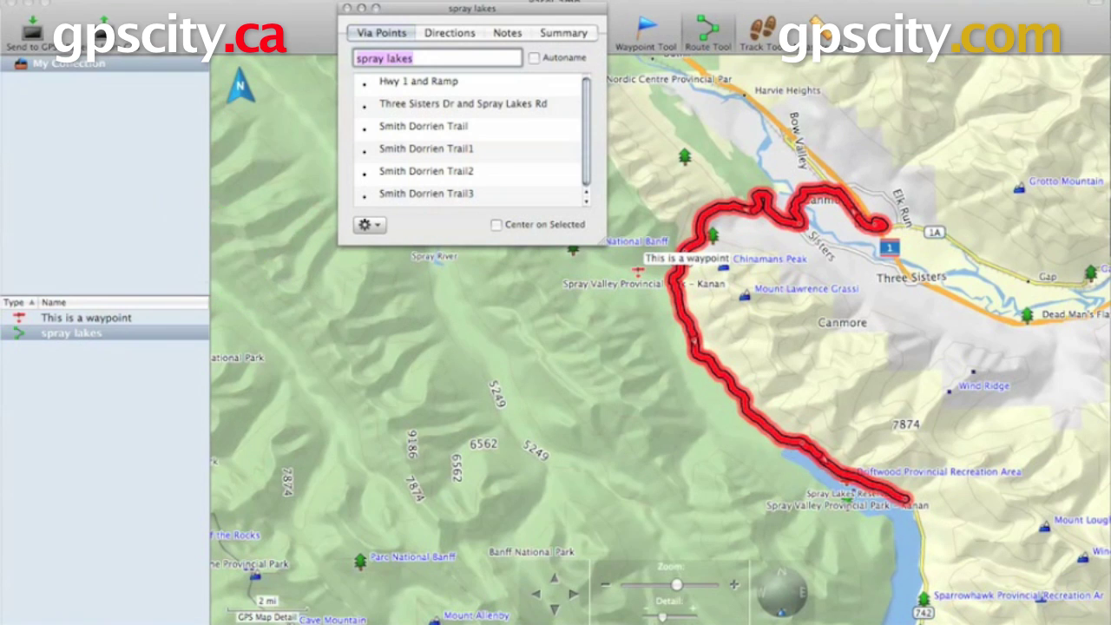
pyautogui.click(346, 9)
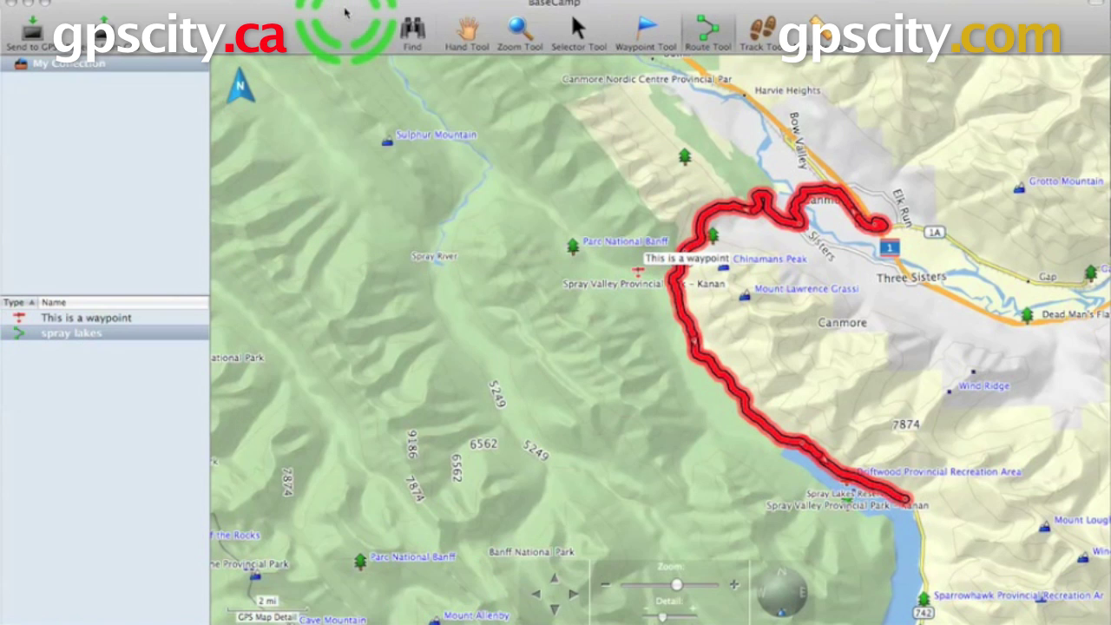
# Bring up the right-click actions menu for 'spray lakes' in the collection list
pyautogui.rightClick(65, 336)
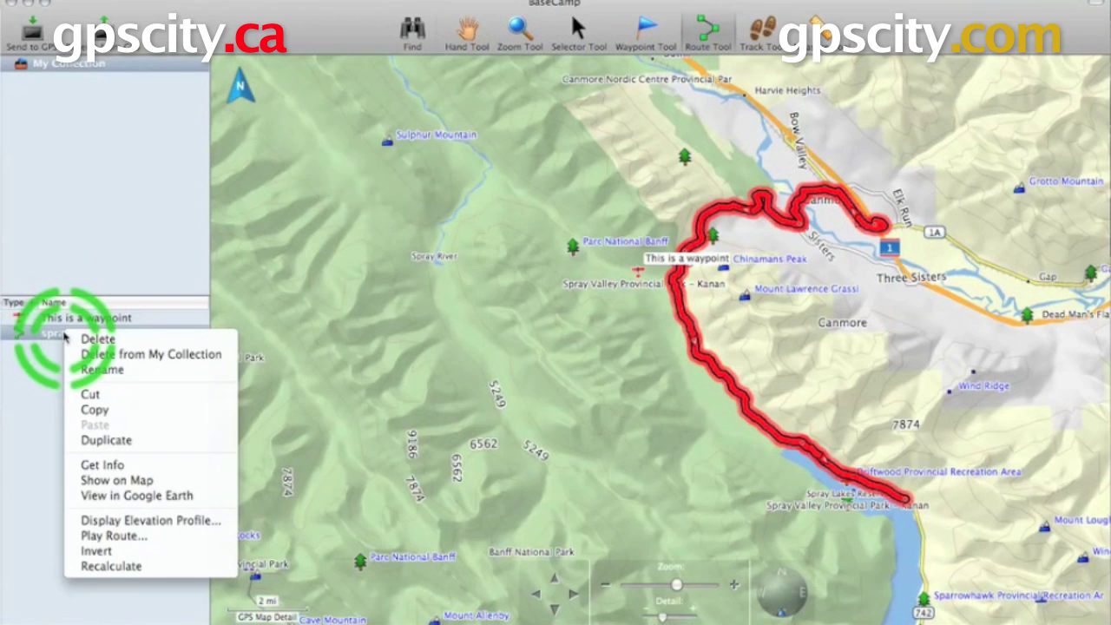
pyautogui.click(113, 276)
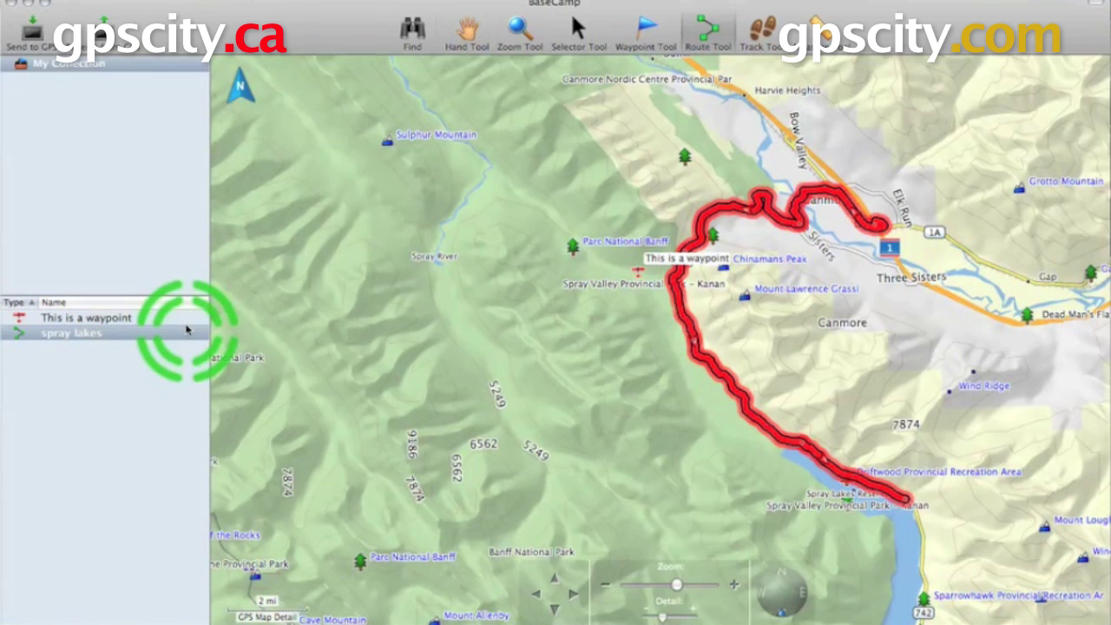
pyautogui.rightClick(46, 340)
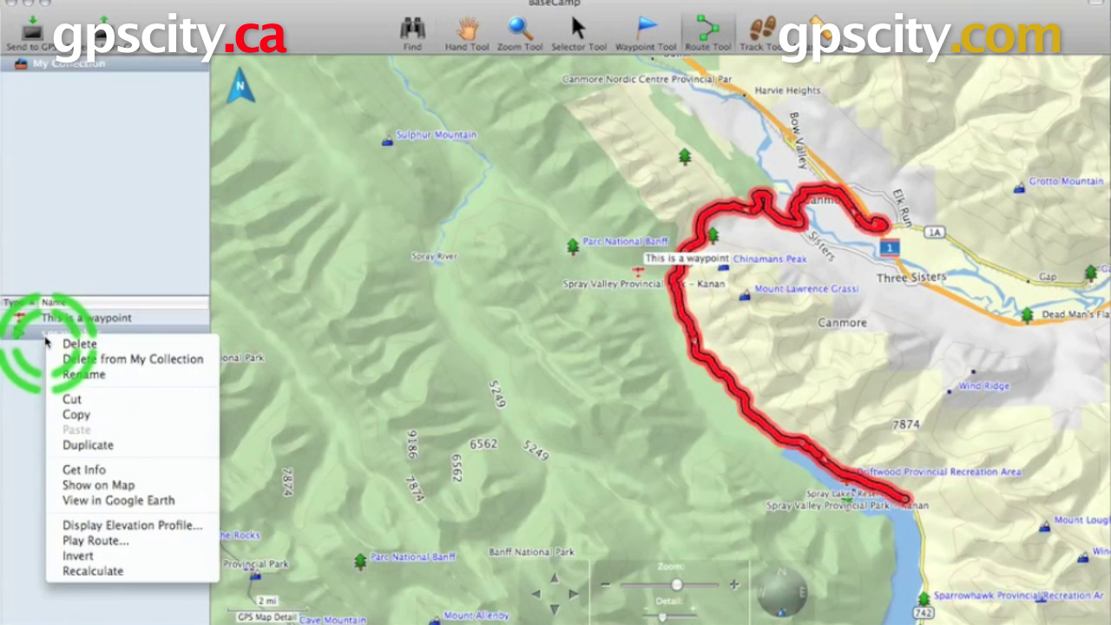
pyautogui.click(131, 359)
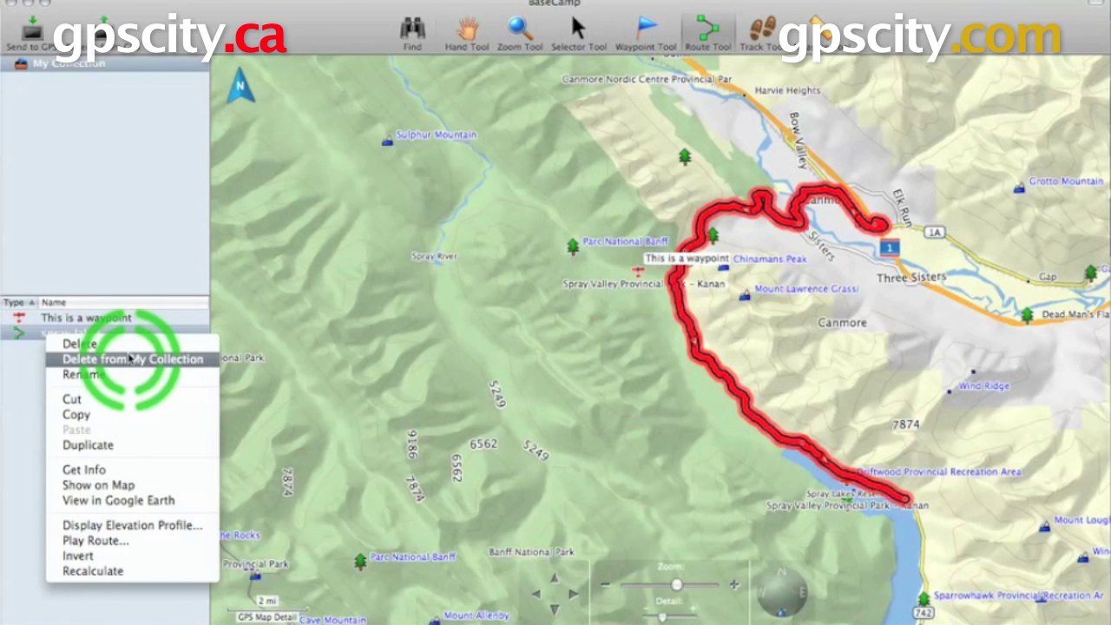
# Display the spray lakes elevation profile, scan along its 15.92 mi, and close it
pyautogui.click(174, 531)
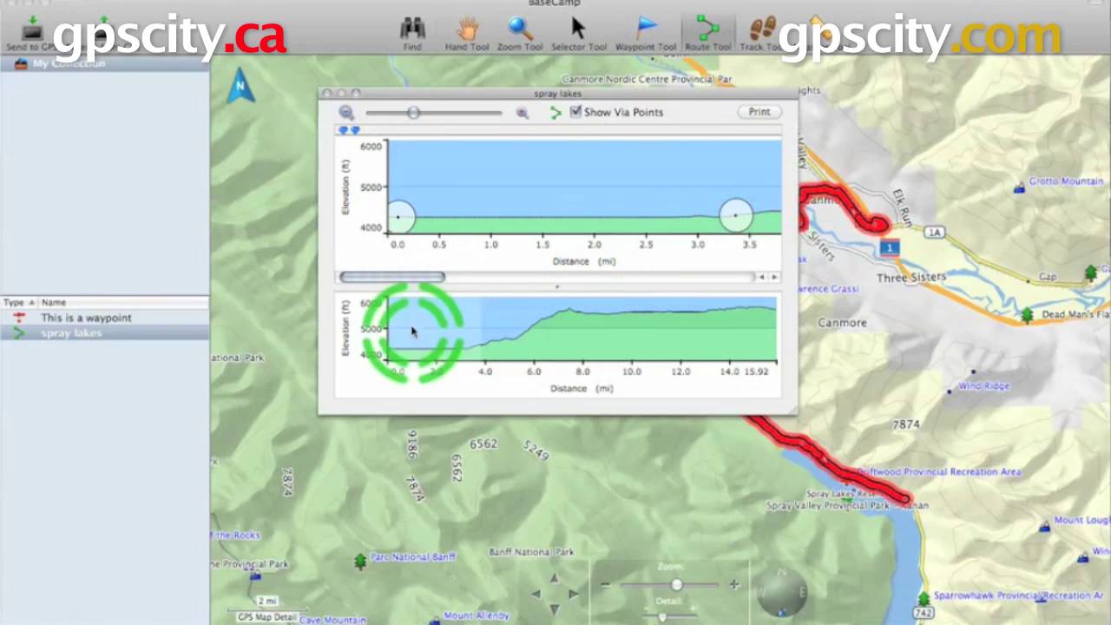
pyautogui.moveTo(380, 280); pyautogui.dragTo(540, 286)
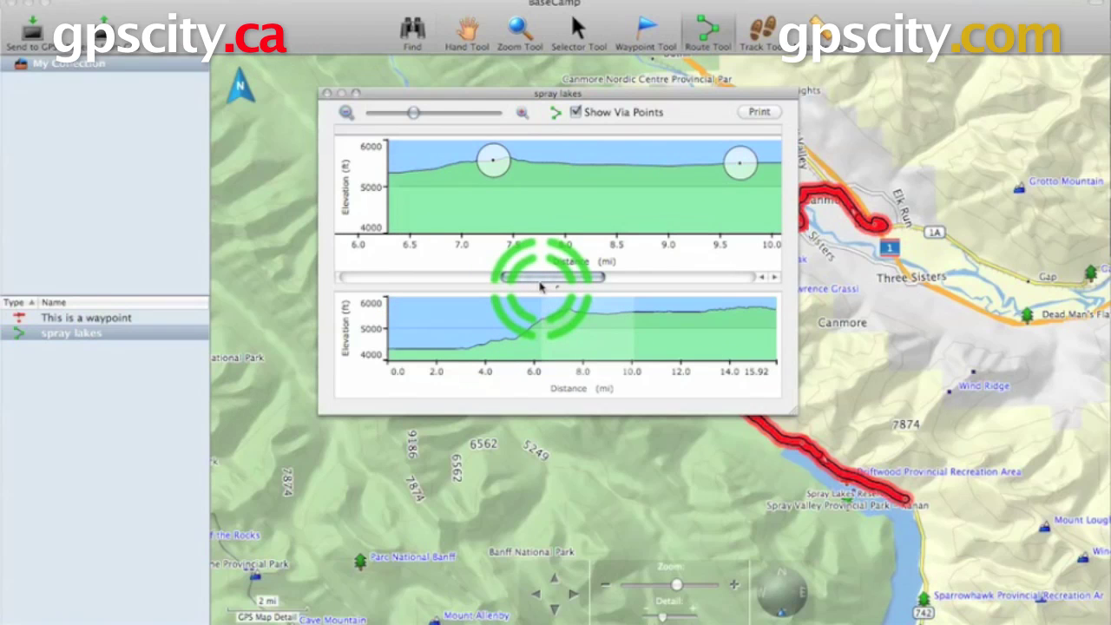
pyautogui.moveTo(541, 287); pyautogui.dragTo(297, 275)
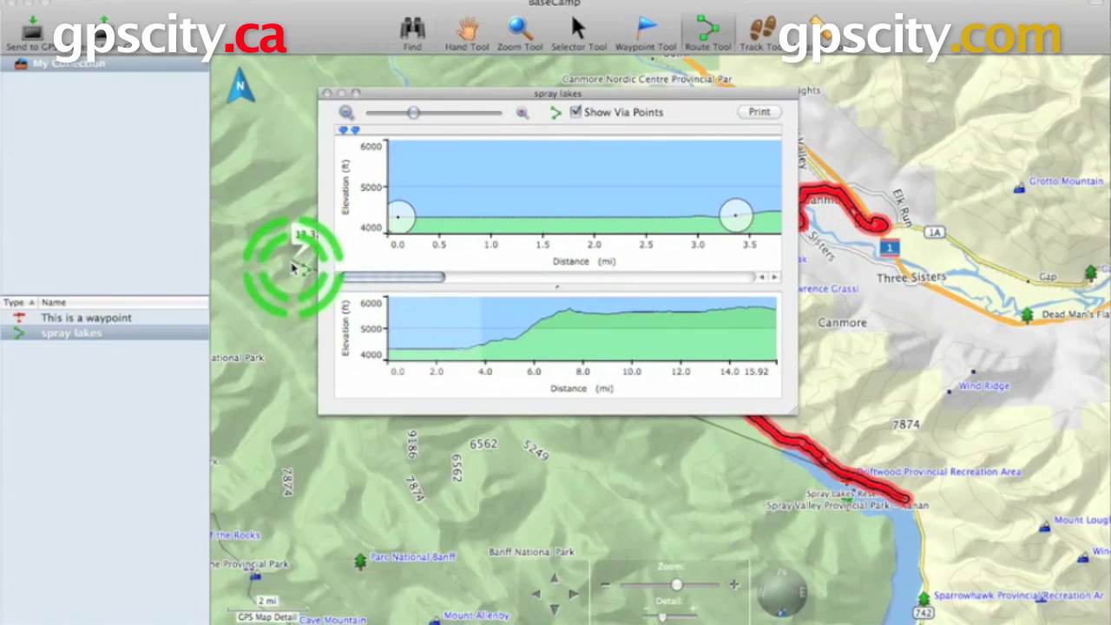
pyautogui.click(326, 93)
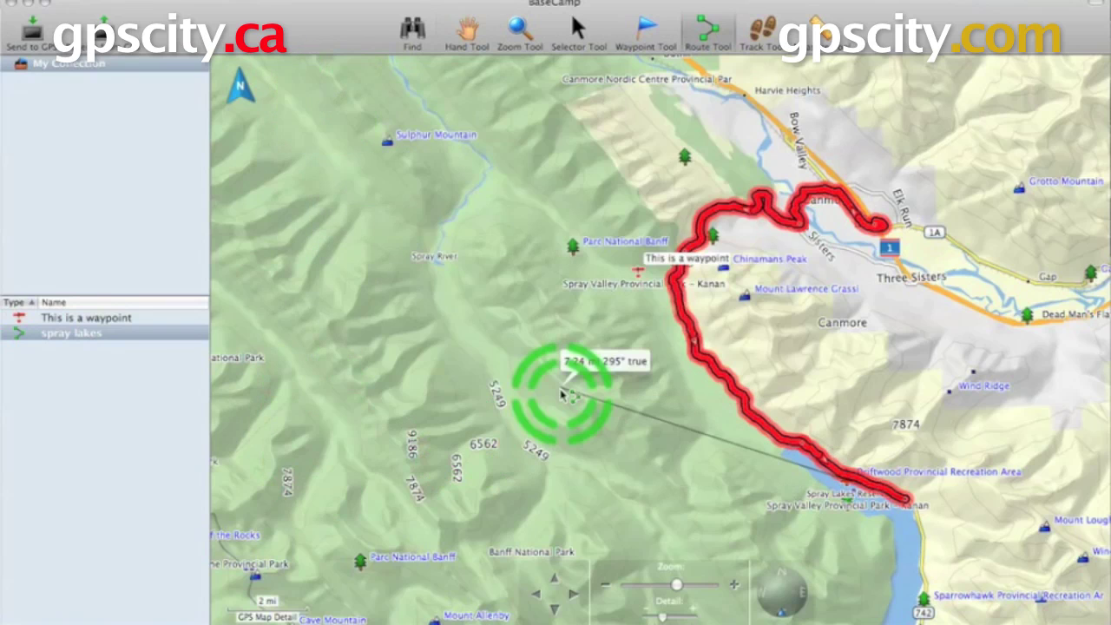